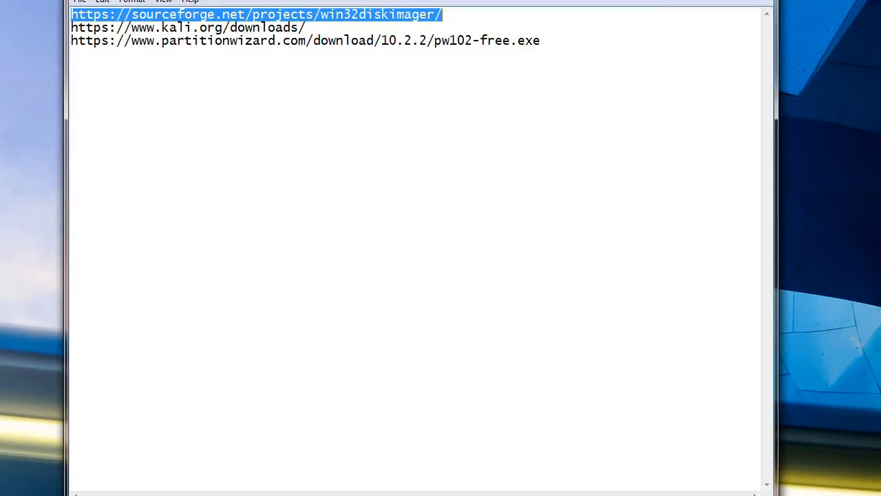
Review the Win32 Disk Imager, Kali Linux and Partition Wizard download links in the text file, and minimize it.
click(359, 40)
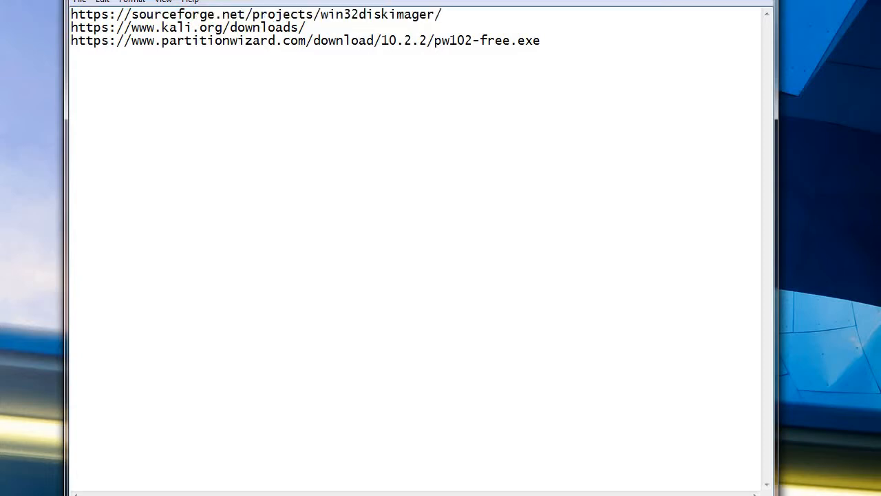
drag(306, 28, 71, 27)
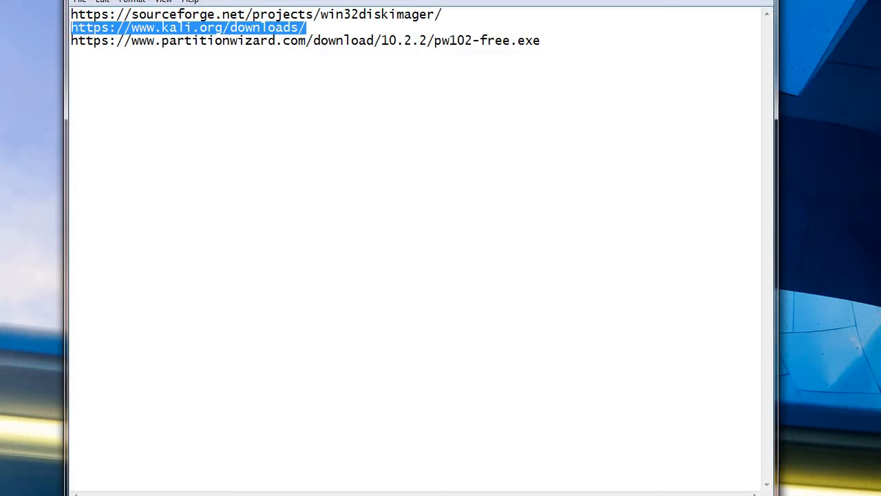
click(307, 27)
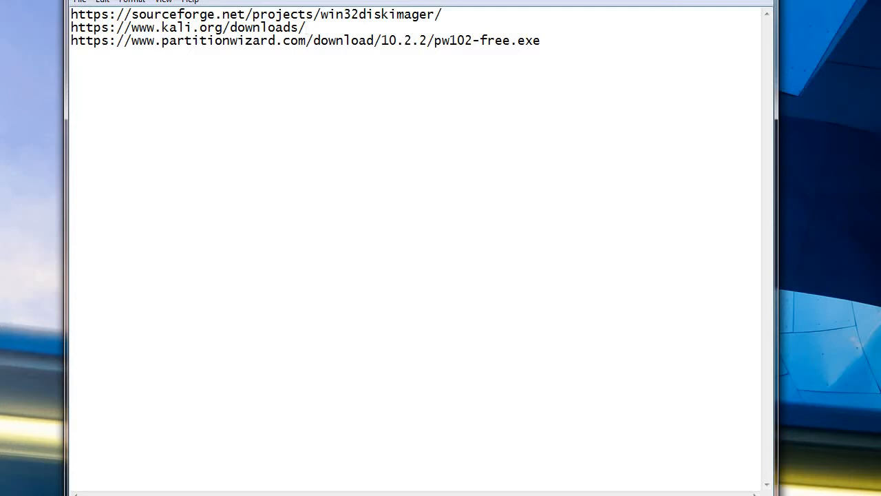
drag(541, 40, 434, 40)
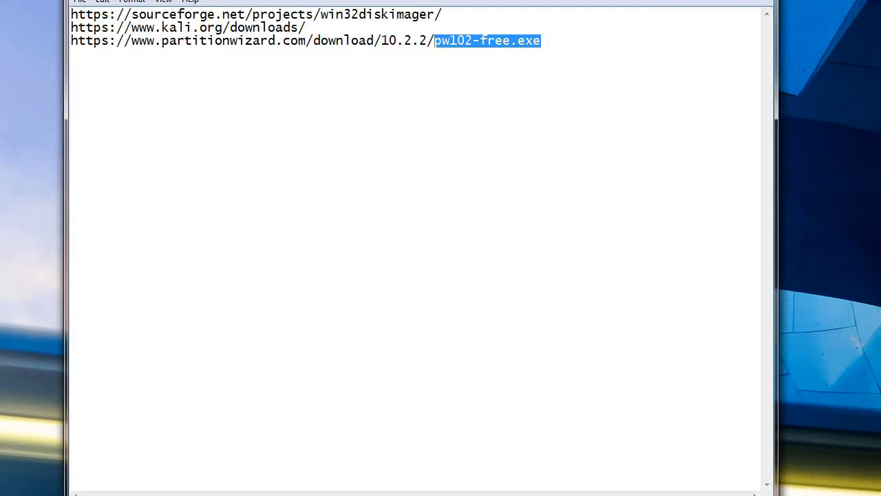
click(177, 40)
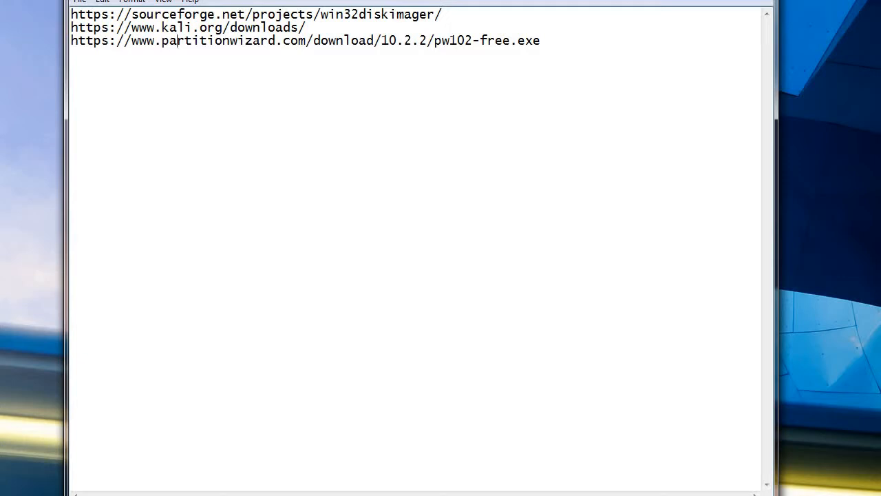
drag(541, 41, 435, 41)
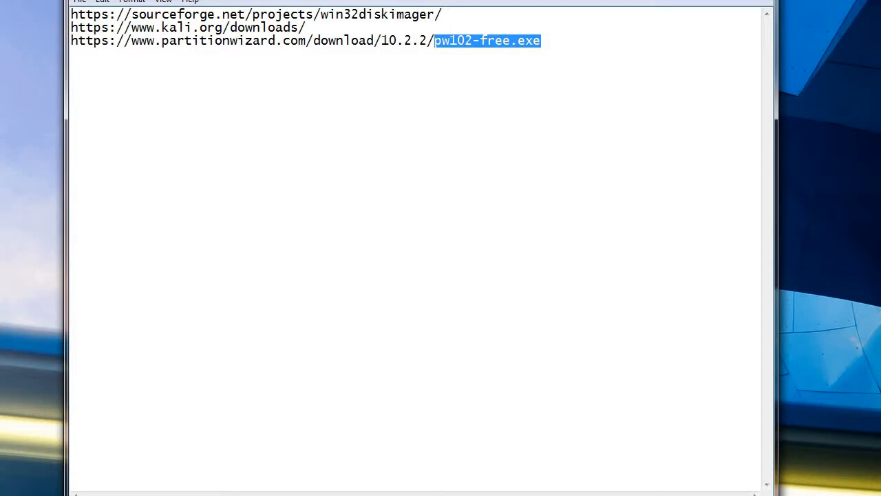
key(super+Down)
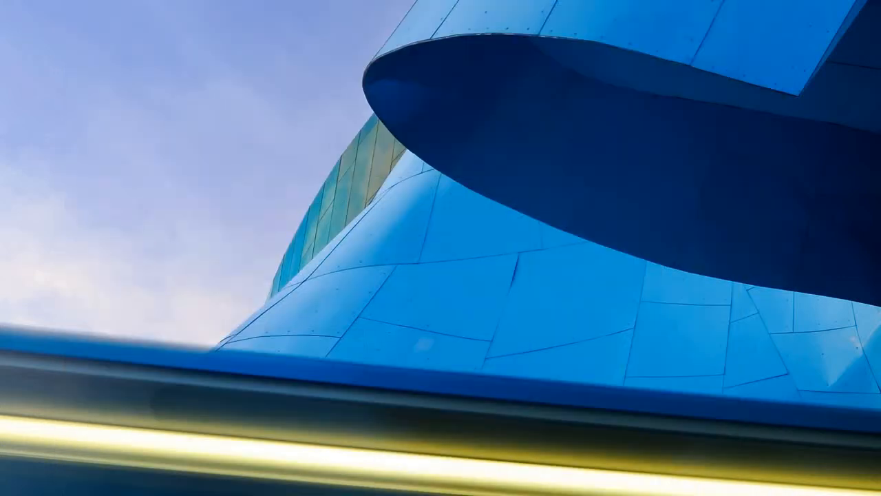
mouse_move(14, 495)
key(super)
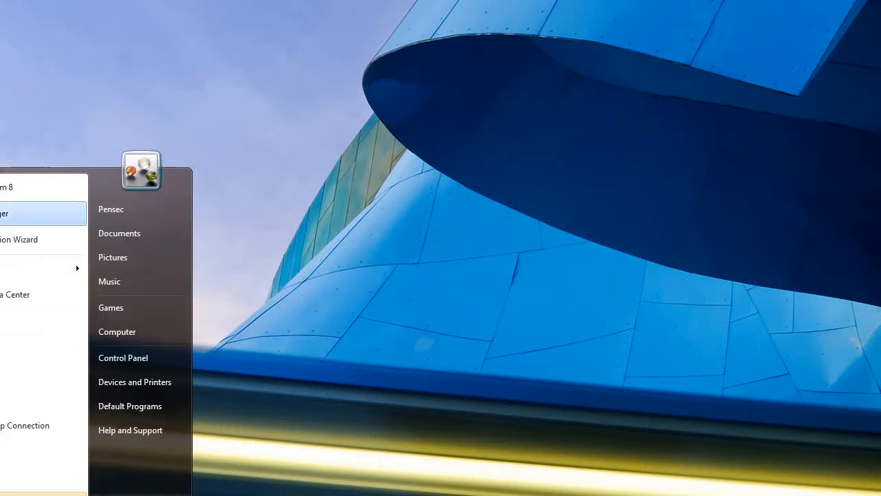
click(28, 212)
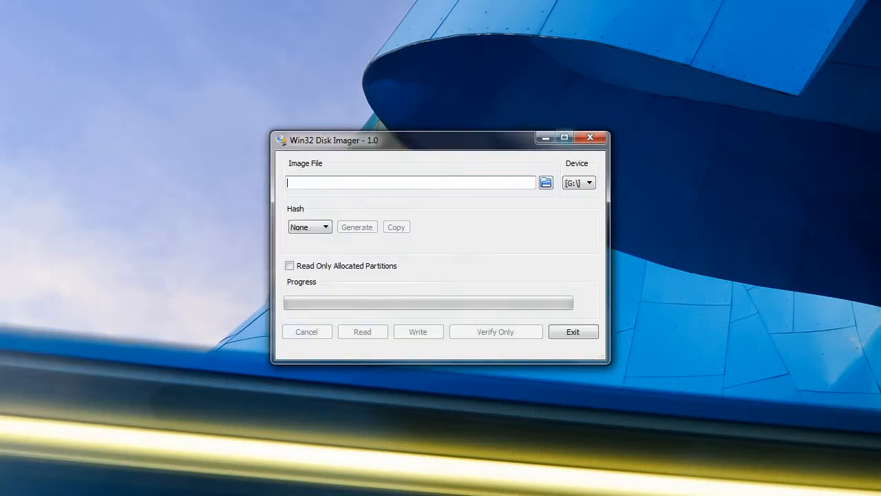
click(590, 138)
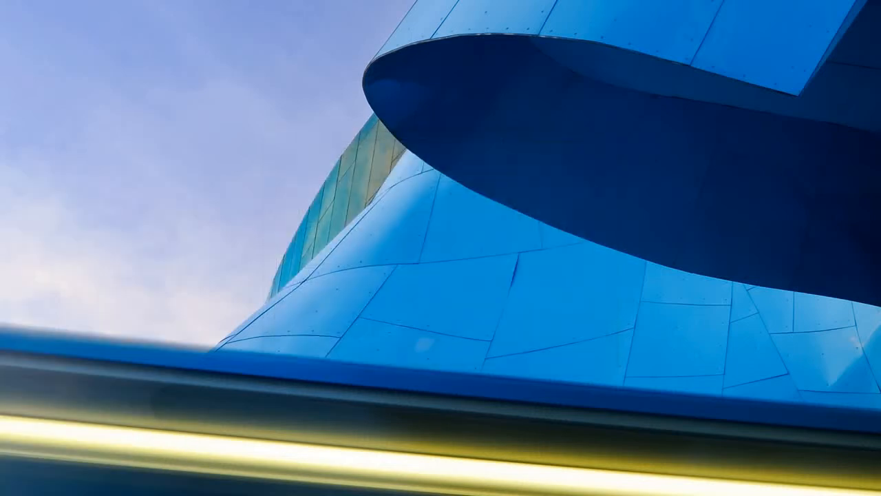
Switch to MiniTool Partition Wizard and open the Move/Resize settings for the C: partition on Disk 1.
key(super)
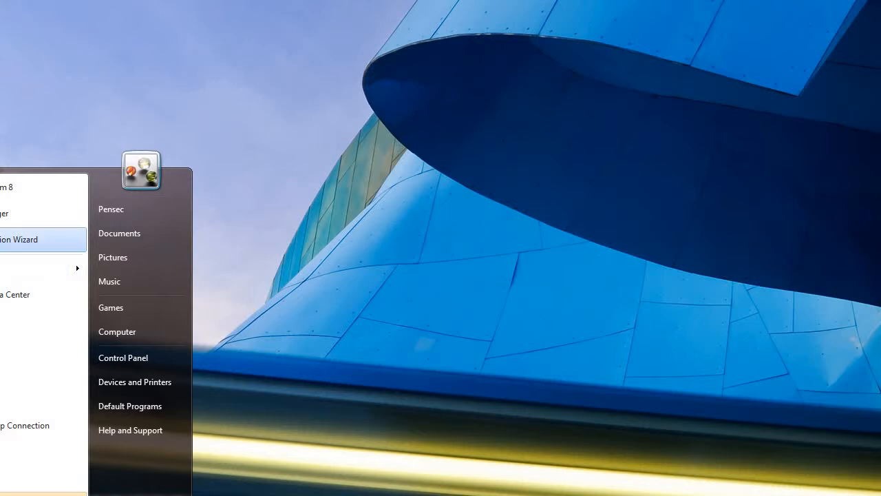
click(14, 240)
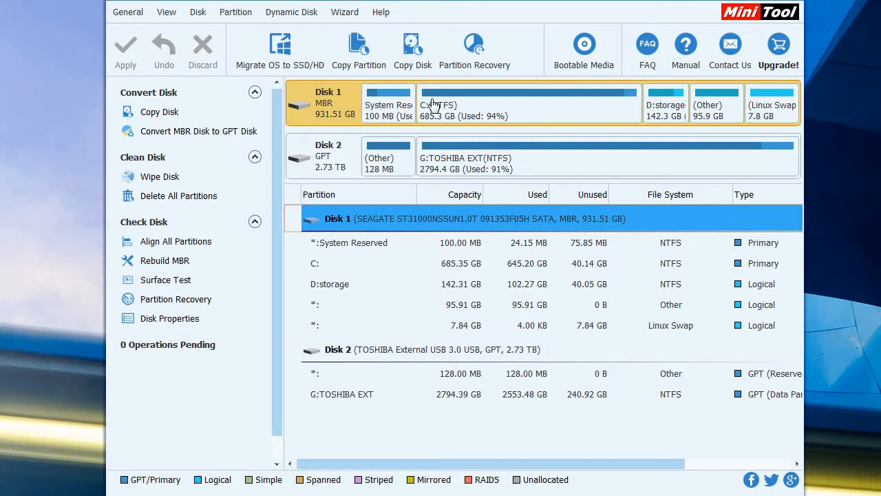
click(492, 111)
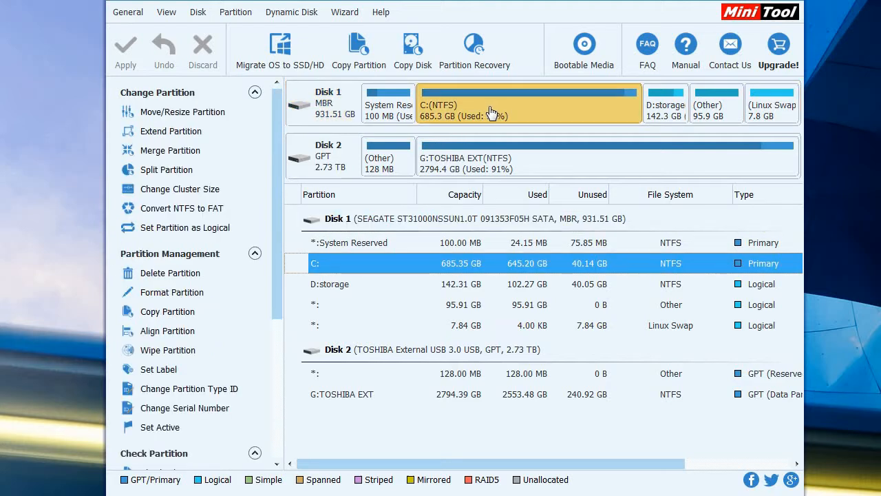
right_click(488, 108)
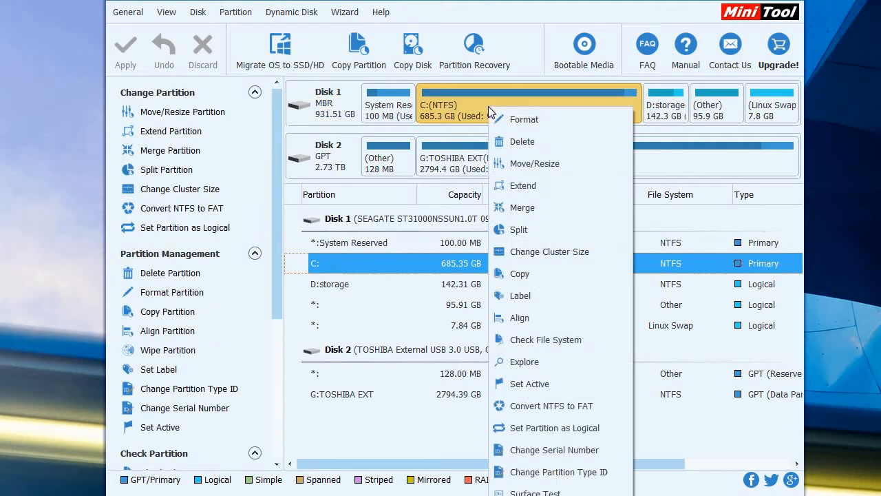
click(529, 163)
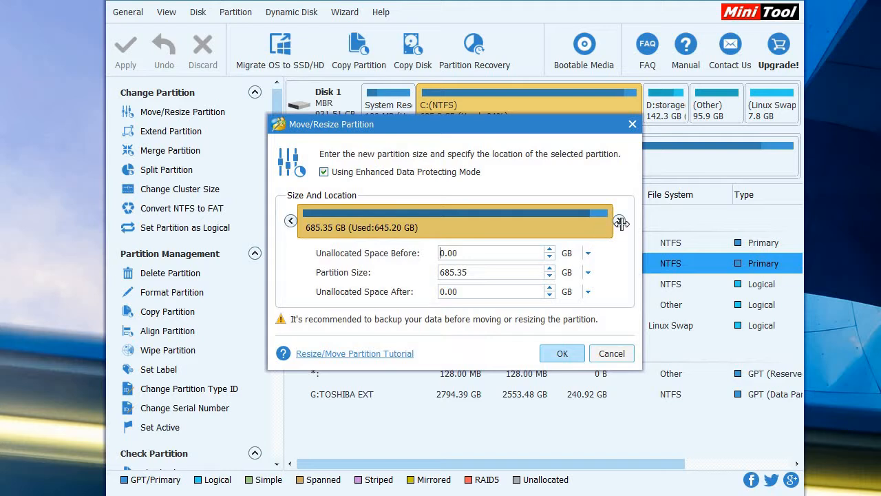
Shrink the C: partition to 657.25 GB with 28.10 GB of unallocated space after it, and quit without applying the change.
drag(621, 222, 597, 226)
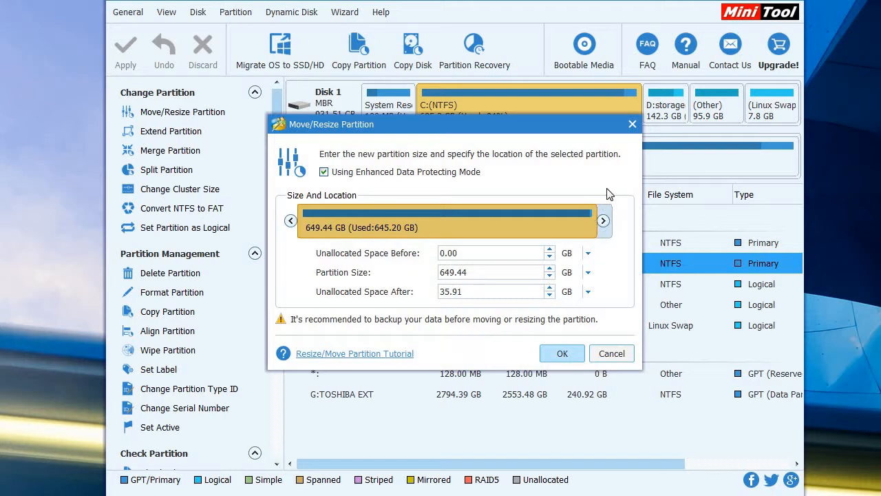
double_click(448, 288)
drag(605, 221, 586, 228)
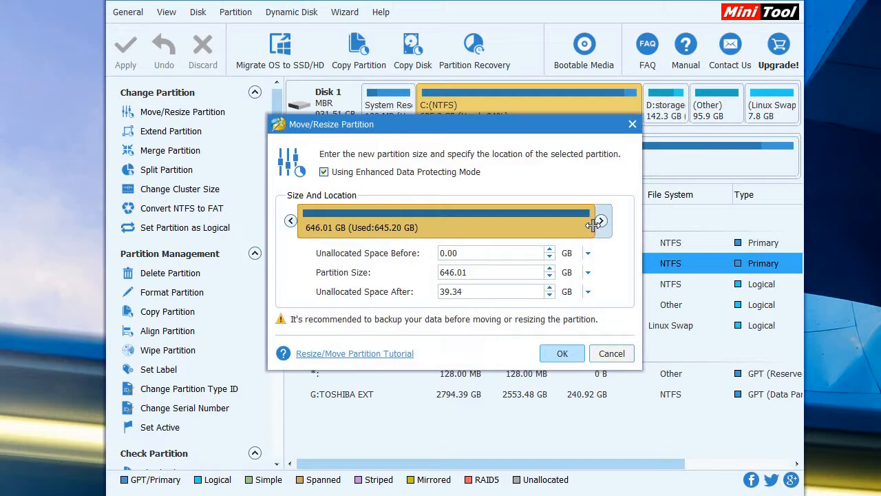
mouse_move(606, 219)
mouse_down()
mouse_move(618, 221)
mouse_move(602, 220)
mouse_up()
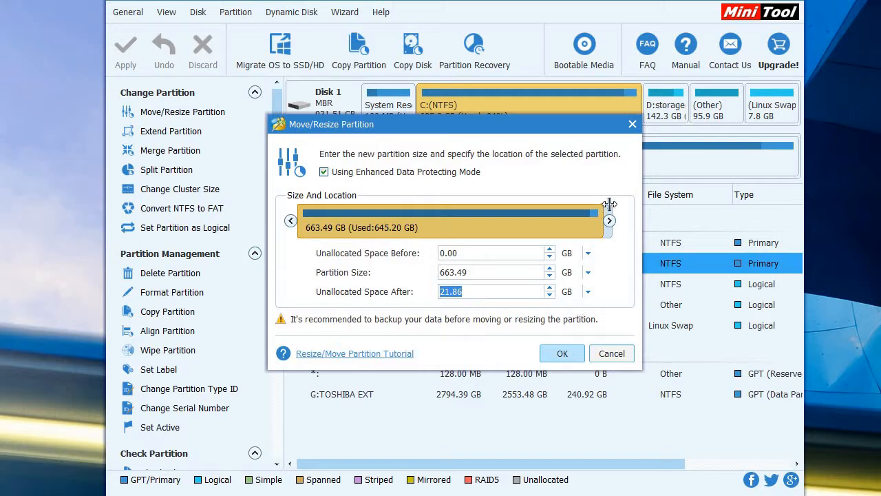
drag(609, 220, 619, 220)
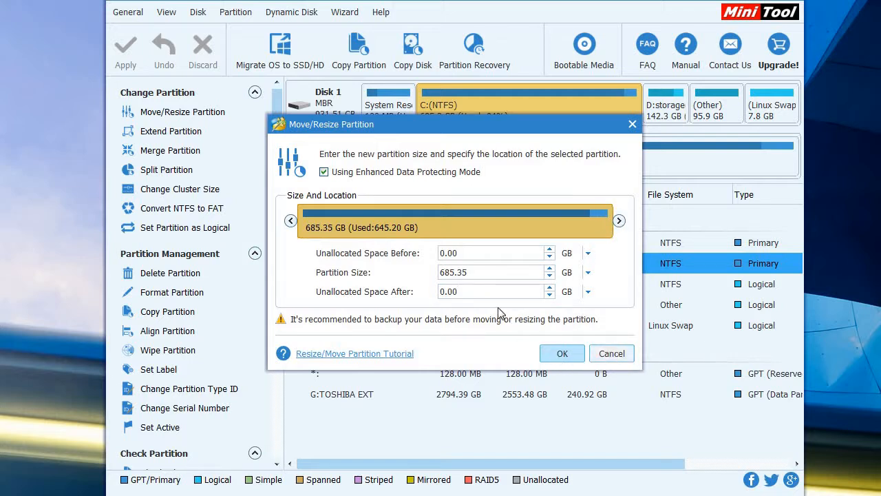
mouse_move(613, 220)
mouse_down()
mouse_move(604, 220)
mouse_move(612, 219)
mouse_up()
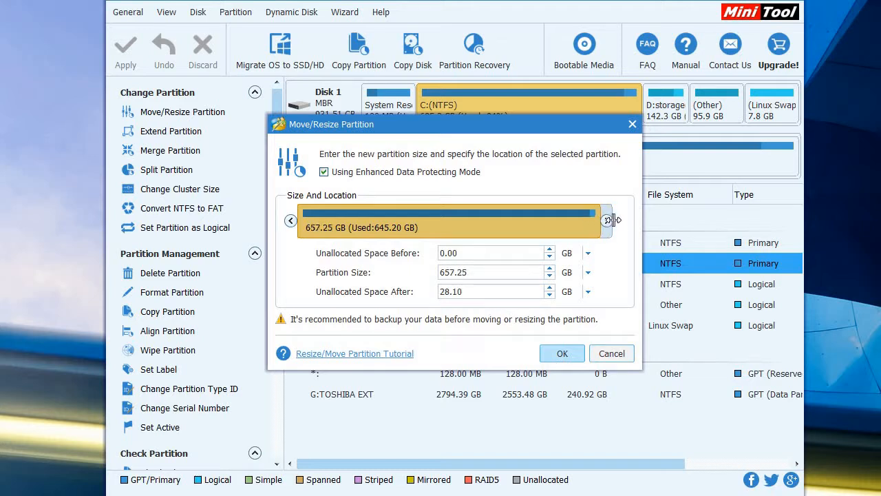
click(557, 357)
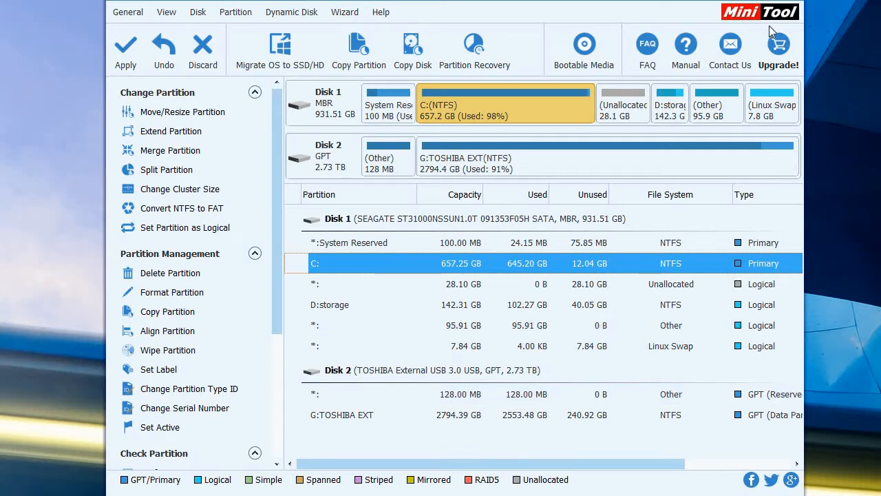
click(791, 0)
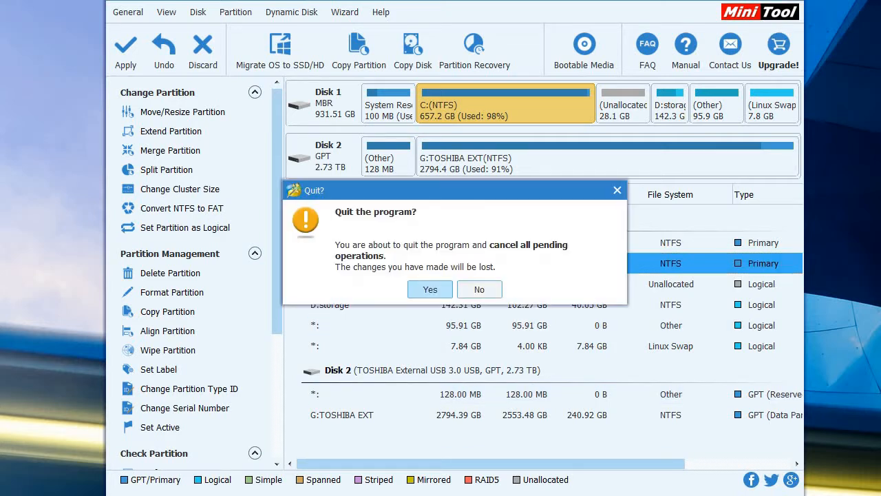
click(430, 290)
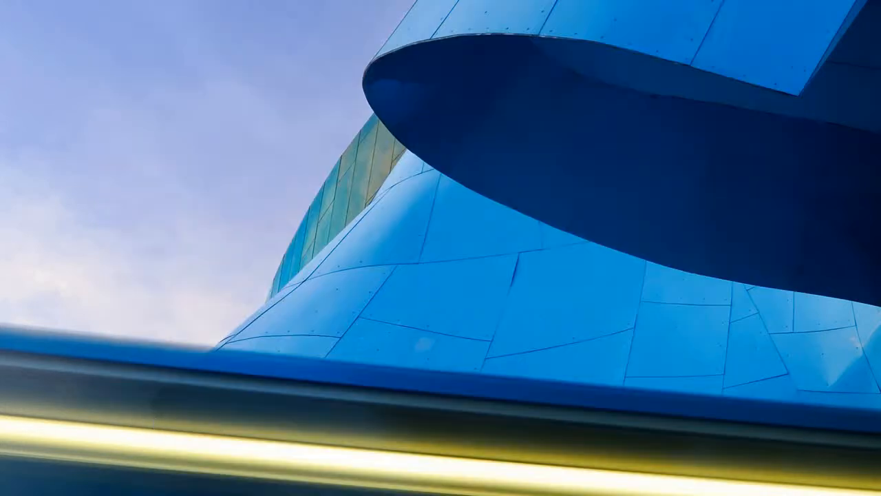
Open Win32 Disk Imager and choose the G:\ drive as the target device.
click(0, 495)
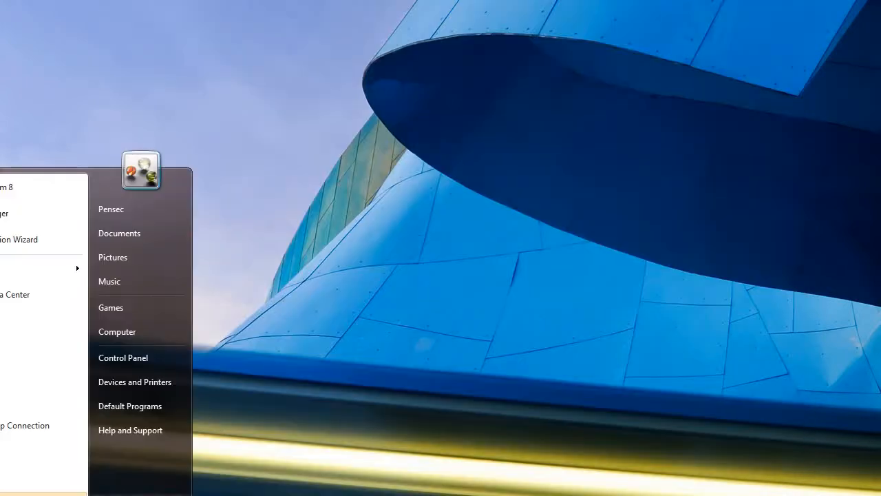
click(13, 219)
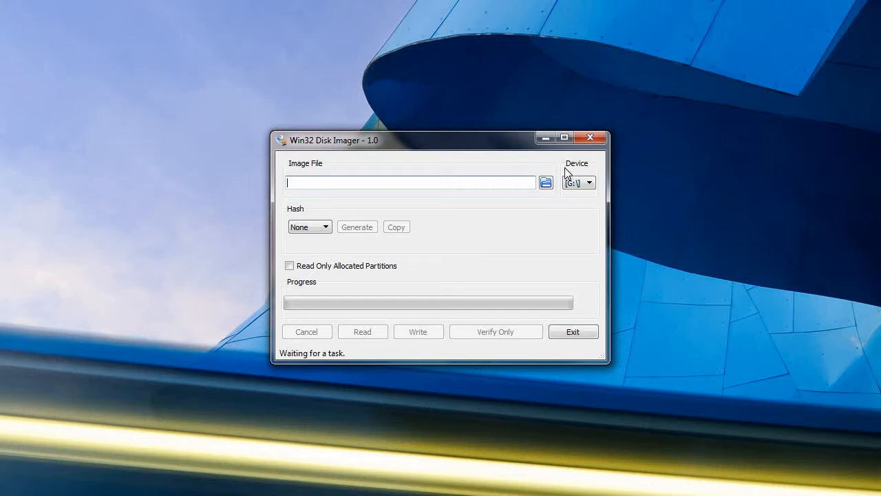
click(584, 188)
click(590, 184)
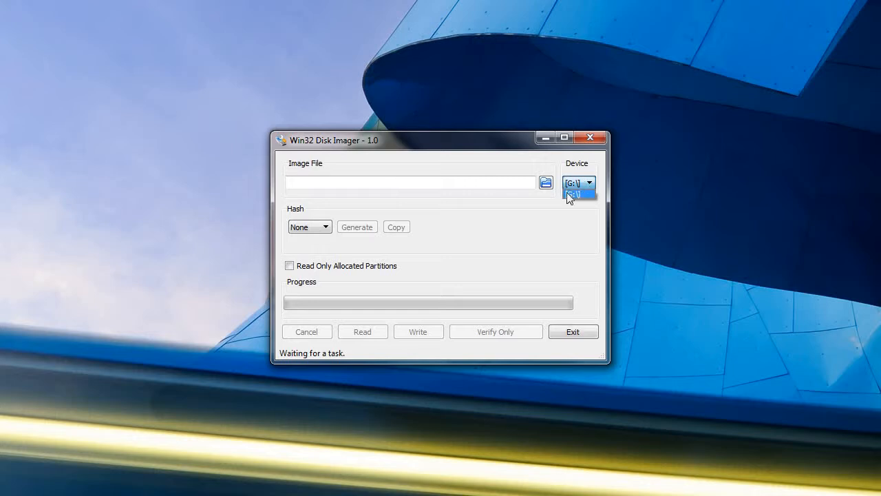
click(590, 186)
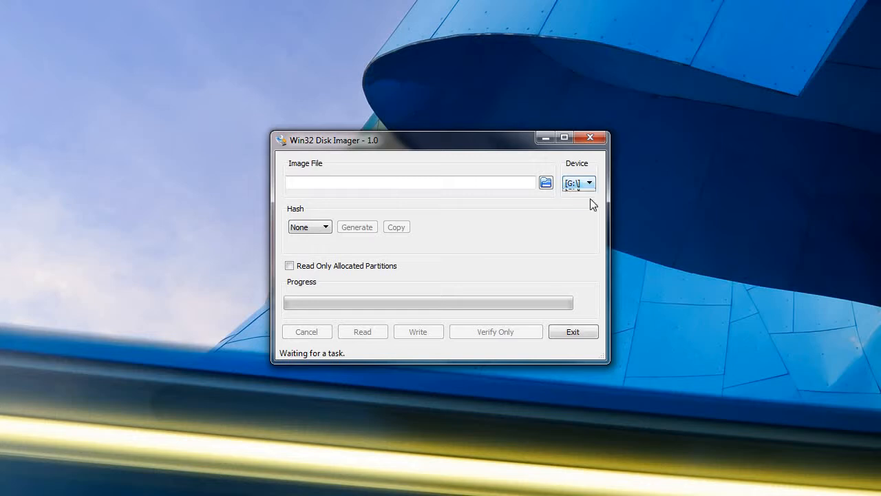
click(582, 184)
click(580, 195)
Load the kali-linux-2018.2-amd64 file from the Desktop as the image file, showing all file types (*.*).
click(545, 184)
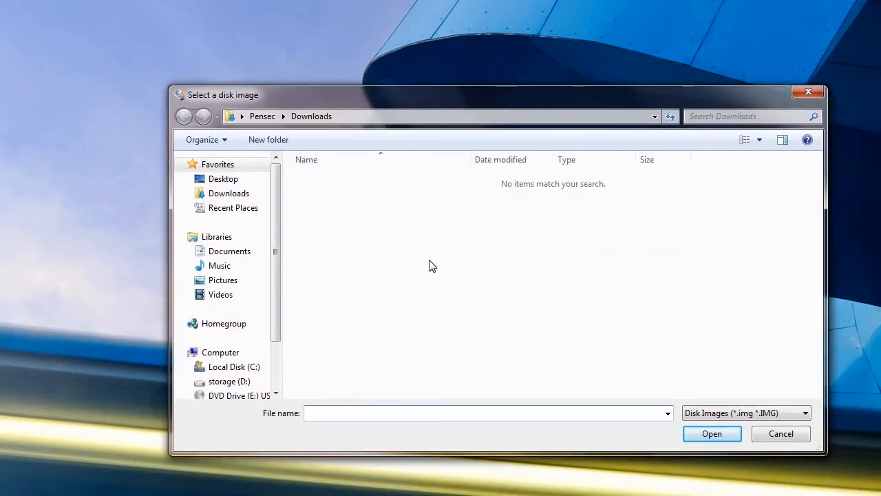
click(222, 180)
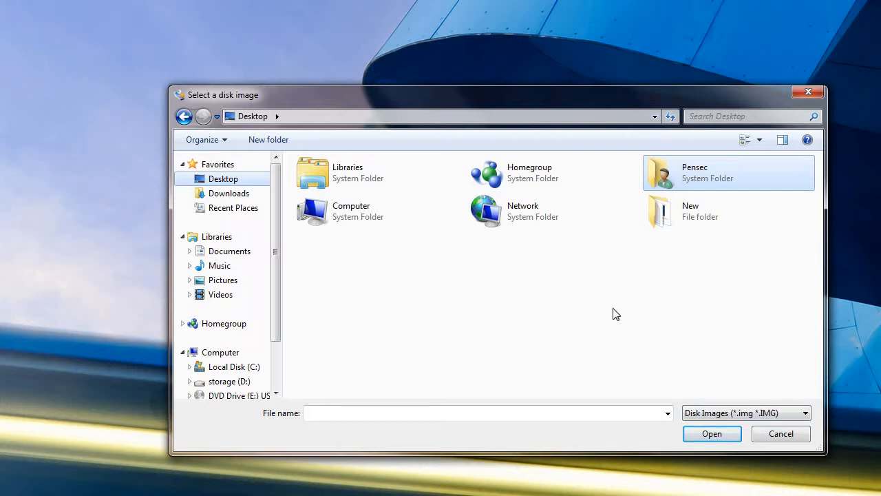
click(744, 415)
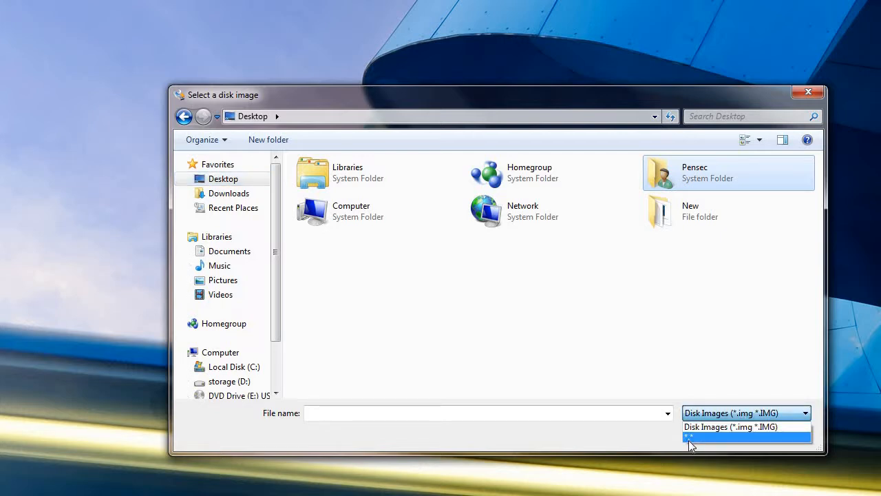
click(688, 437)
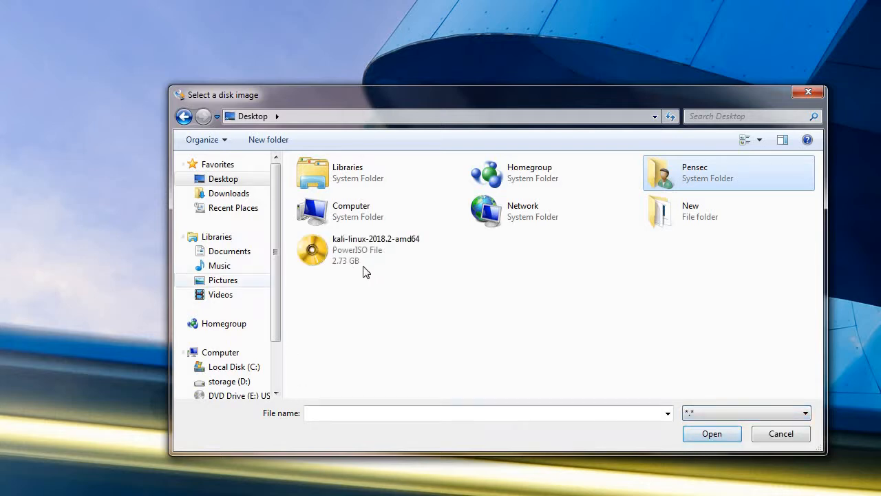
click(343, 258)
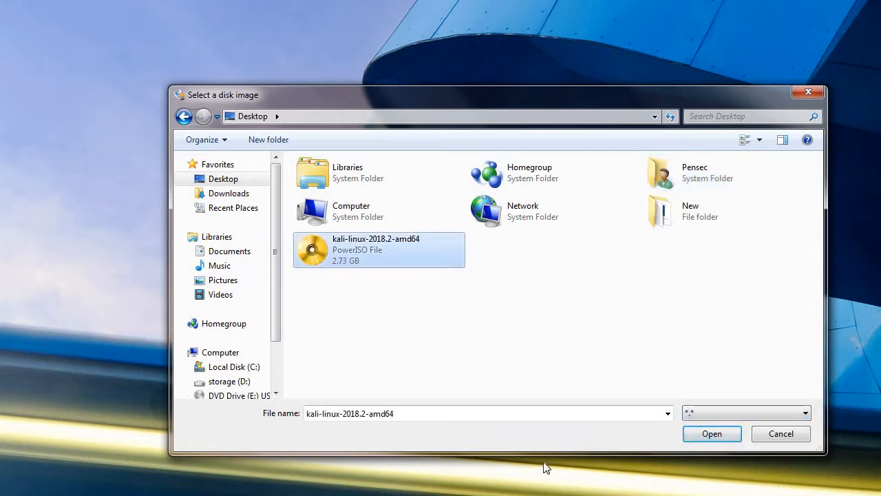
click(712, 435)
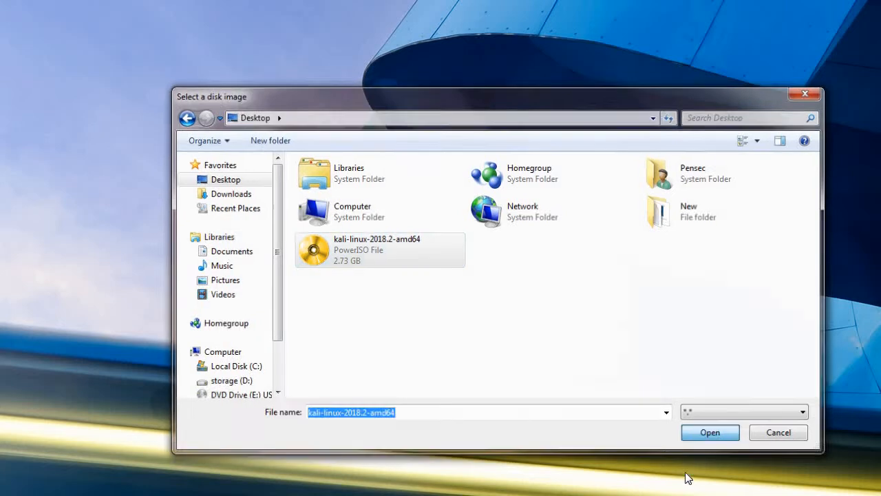